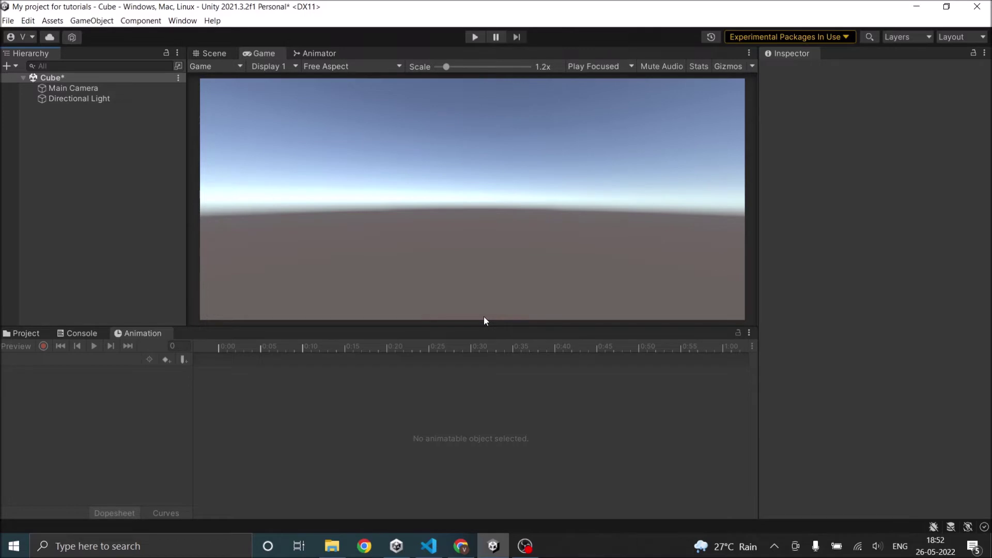
Create an empty GameObject and rename it Delay_object
{"action": "left_click", "coordinate": [12, 66]}
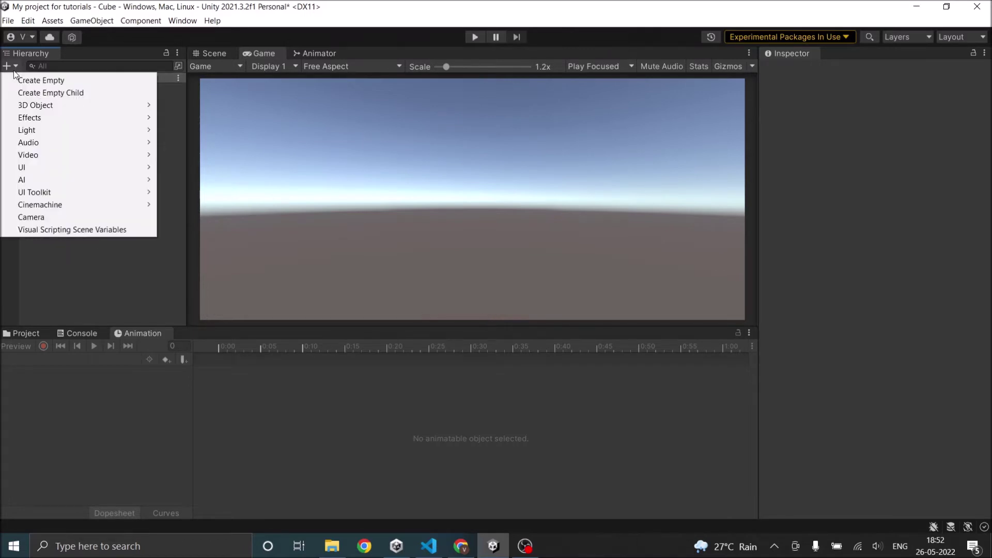
{"action": "left_click", "coordinate": [24, 81]}
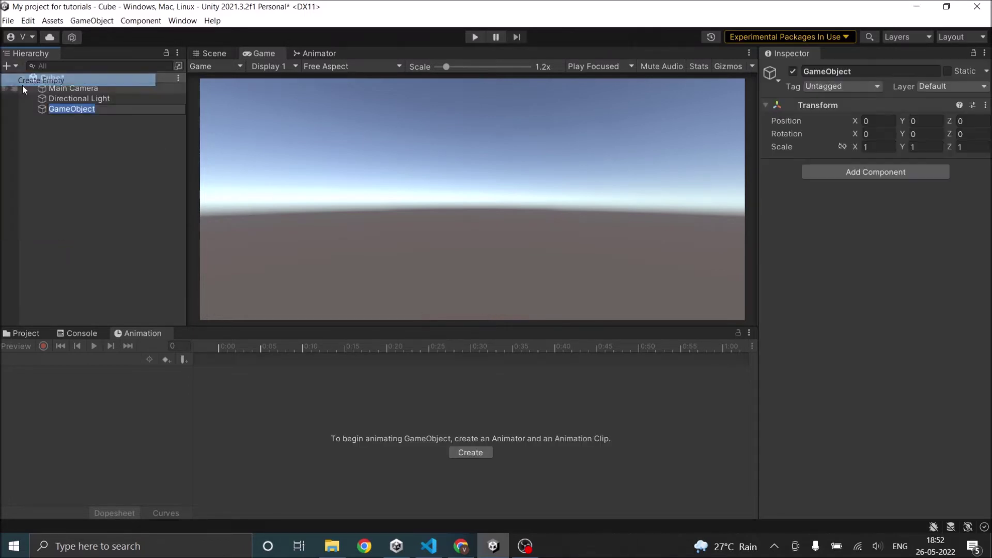
{"action": "left_click", "coordinate": [857, 70]}
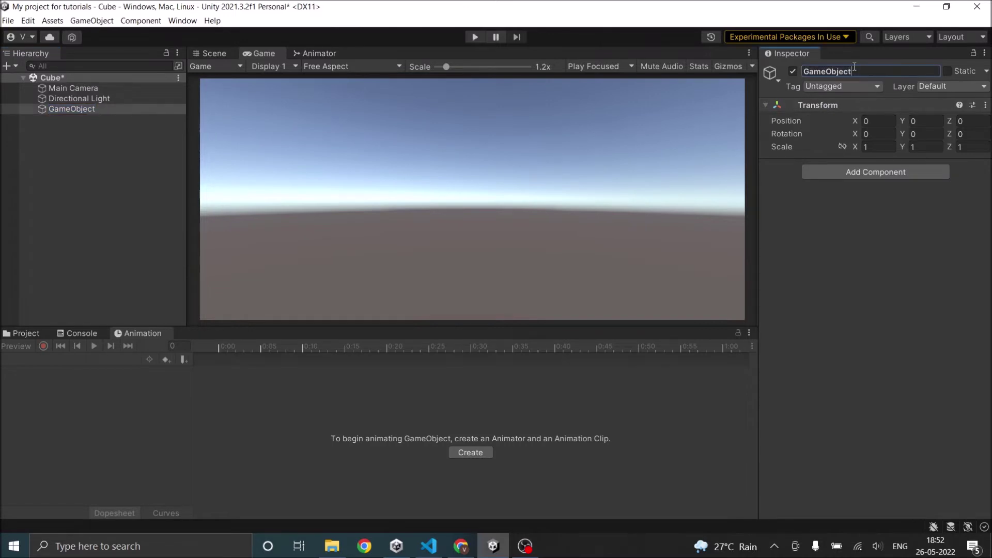
{"action": "double_click", "coordinate": [873, 69]}
{"action": "type", "text": "Deal"}
{"action": "type", "text": "y"}
{"action": "key", "text": "BackSpace"}
{"action": "key", "text": "BackSpace"}
{"action": "key", "text": "BackSpace"}
{"action": "type", "text": "lay_object"}
{"action": "key", "text": "Return"}
Add a new script component named delay to Delay_object and open it for editing
{"action": "left_click", "coordinate": [864, 171]}
{"action": "left_click", "coordinate": [865, 228]}
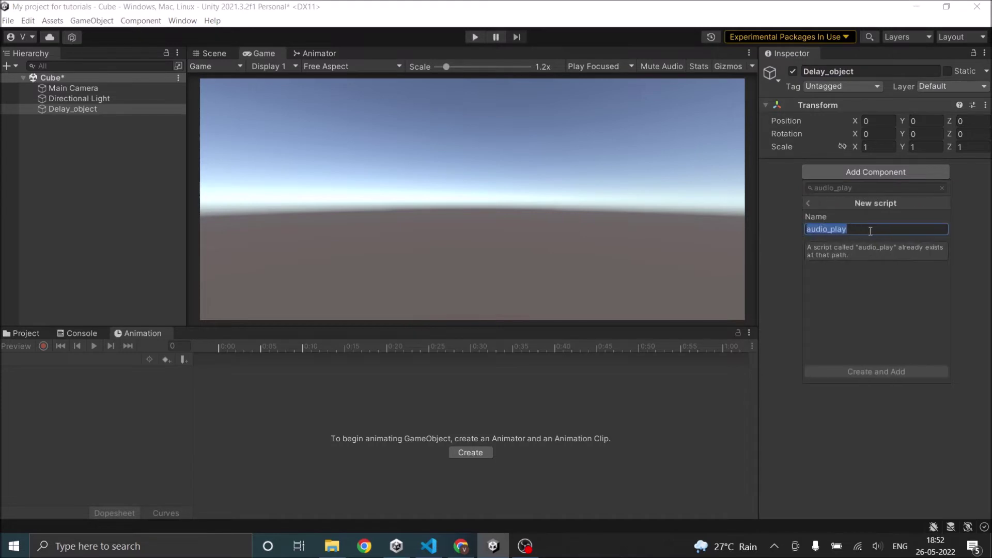
{"action": "type", "text": "dealy"}
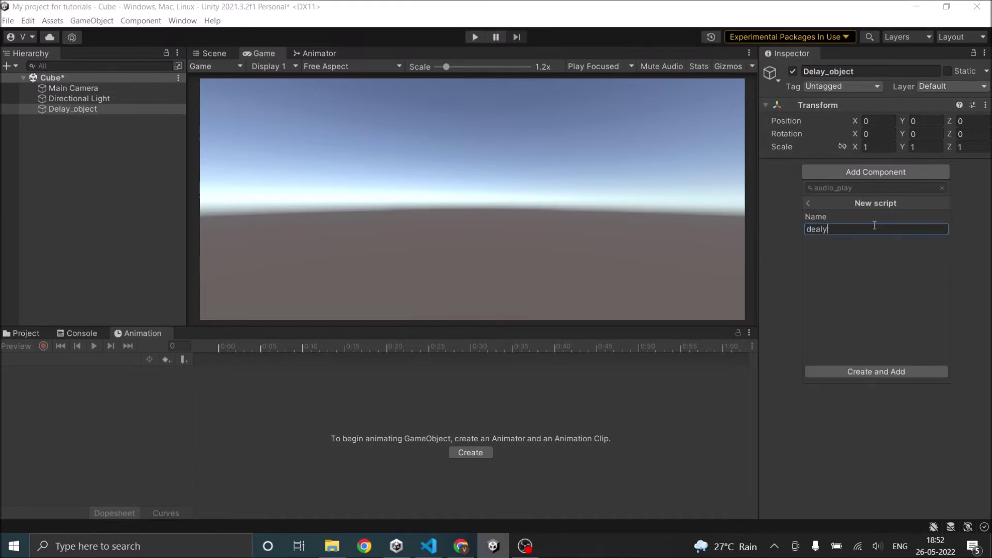
{"action": "key", "text": "BackSpace"}
{"action": "key", "text": "BackSpace"}
{"action": "key", "text": "BackSpace"}
{"action": "type", "text": "la"}
{"action": "type", "text": "y"}
{"action": "key", "text": "Return"}
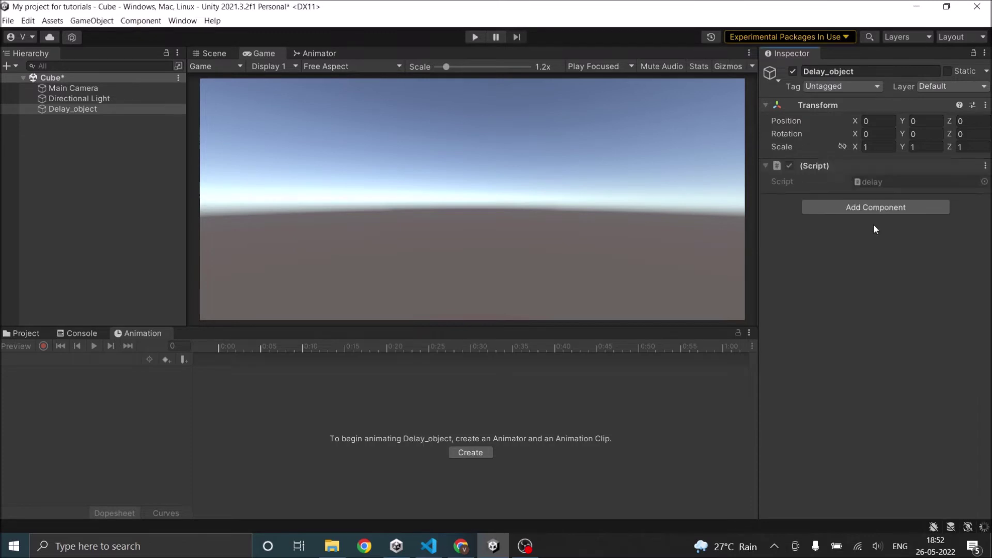
{"action": "right_click", "coordinate": [856, 167]}
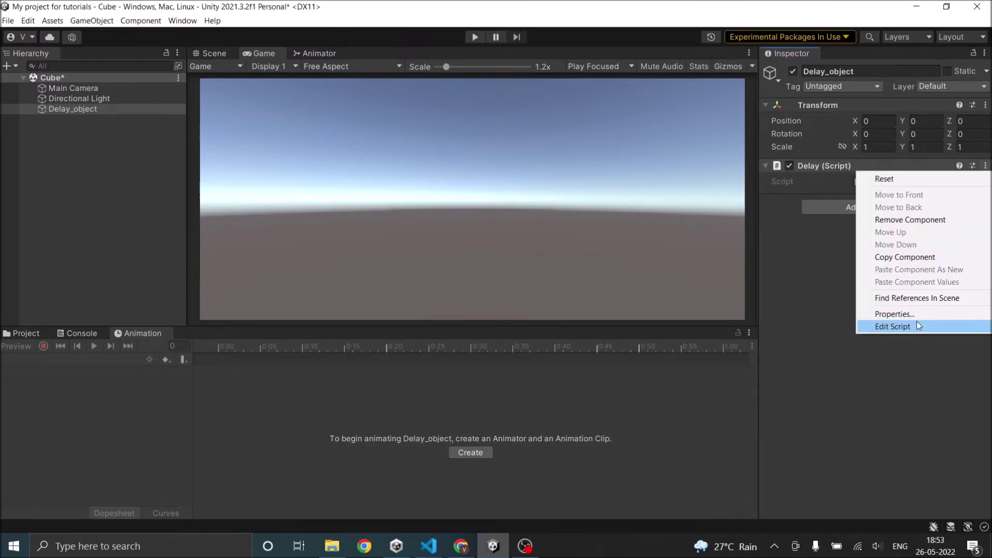
{"action": "left_click", "coordinate": [917, 325]}
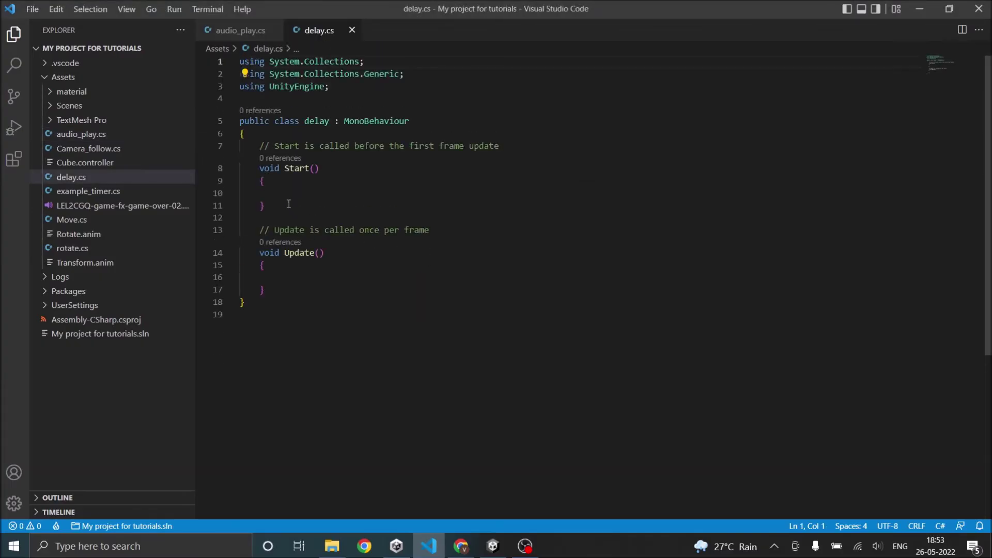
Declare the Start method as async void Start()
{"action": "left_click", "coordinate": [261, 169]}
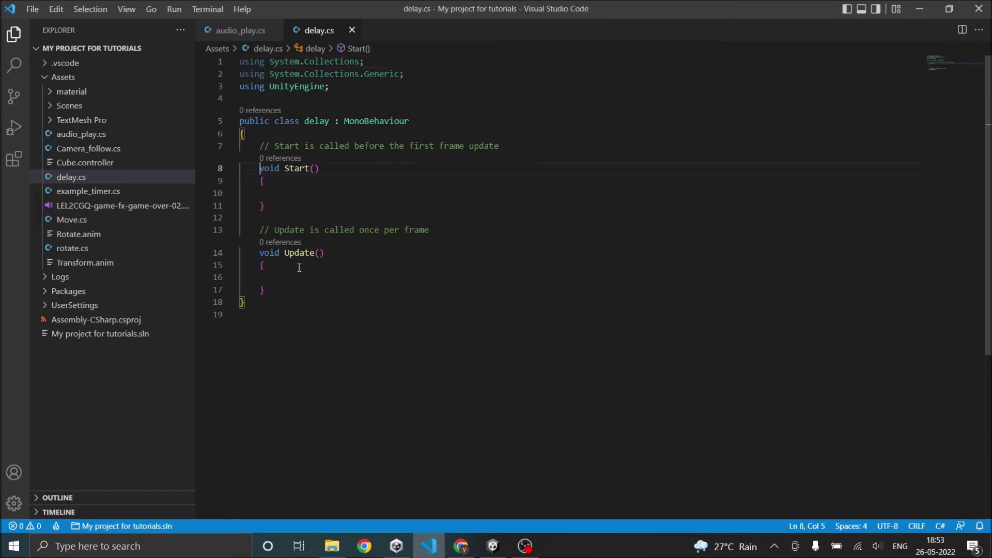
{"action": "type", "text": "ay"}
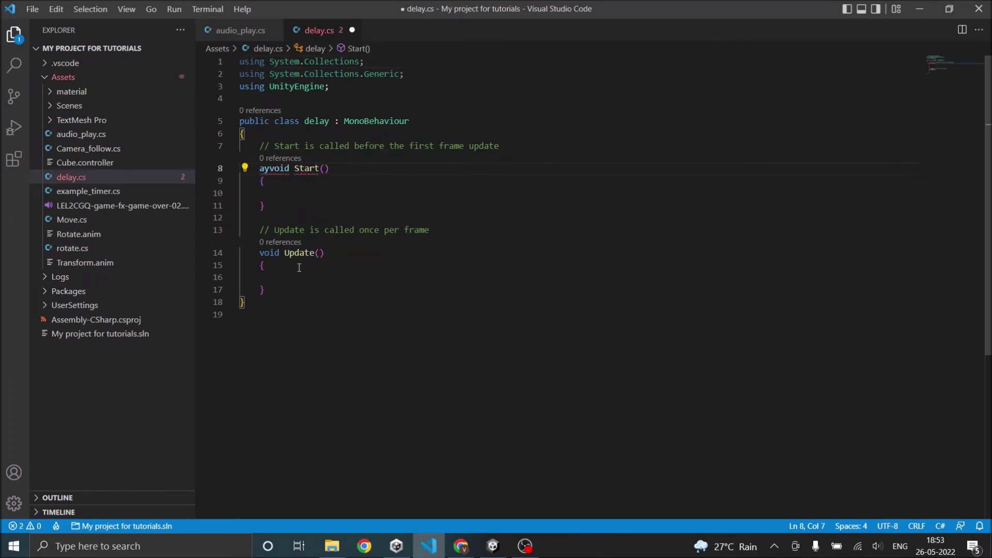
{"action": "key", "text": "BackSpace"}
{"action": "type", "text": "sy"}
{"action": "key", "text": "BackSpace"}
{"action": "type", "text": "ync"}
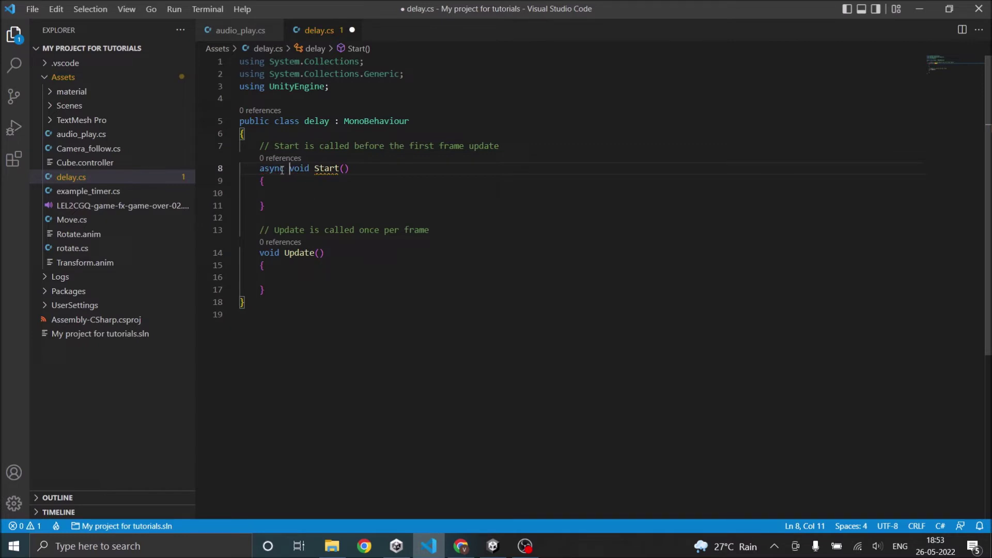
Add 'using System.Threading.Tasks;' below the UnityEngine import and save delay.cs
{"action": "left_click", "coordinate": [335, 86]}
{"action": "key", "text": "Return"}
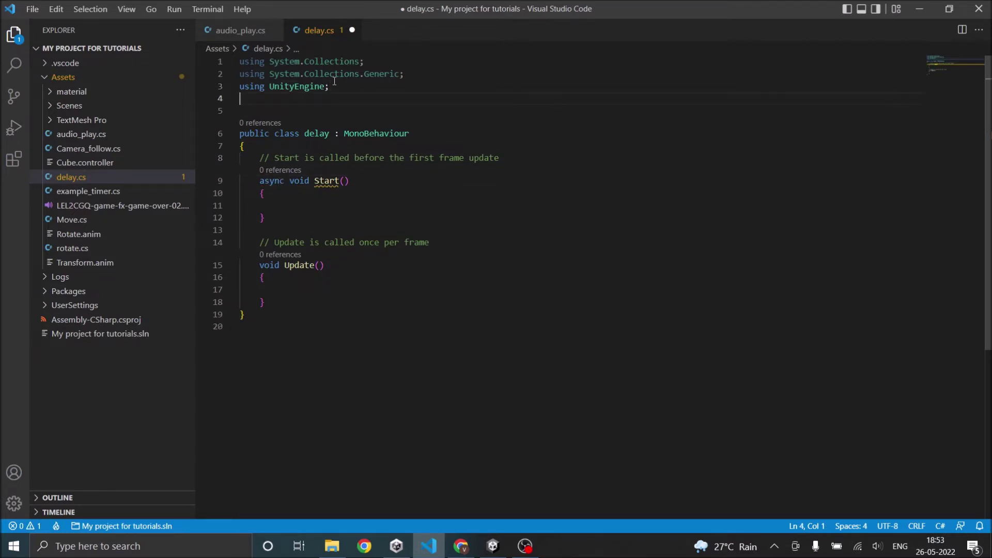
{"action": "type", "text": "using un"}
{"action": "key", "text": "BackSpace"}
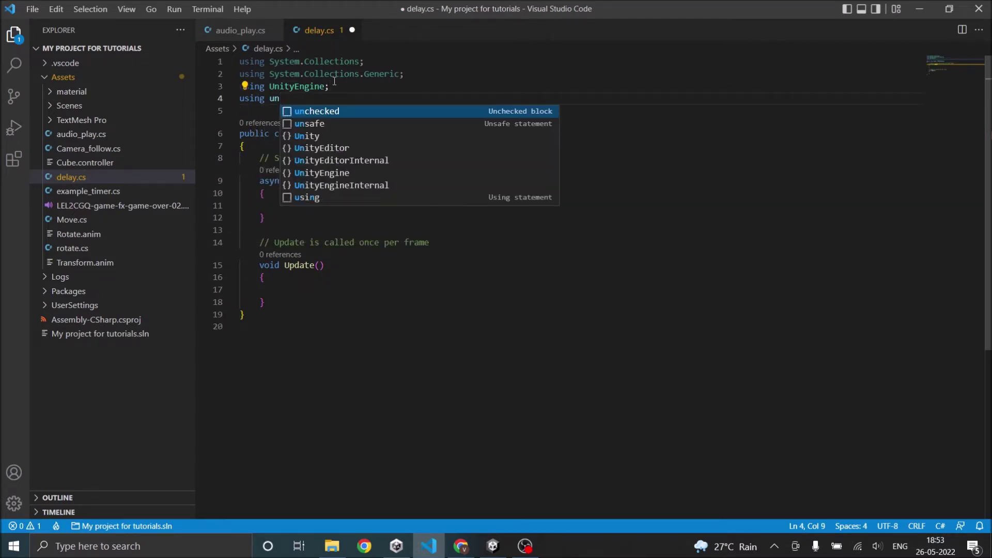
{"action": "key", "text": "BackSpace"}
{"action": "type", "text": "System"}
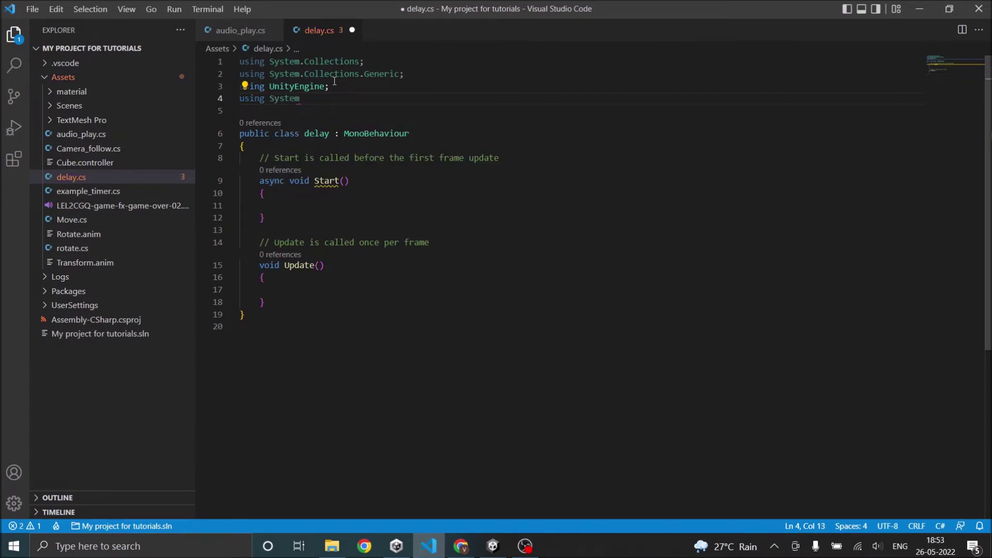
{"action": "type", "text": ".Thr"}
{"action": "key", "text": "Return"}
{"action": "type", "text": "."}
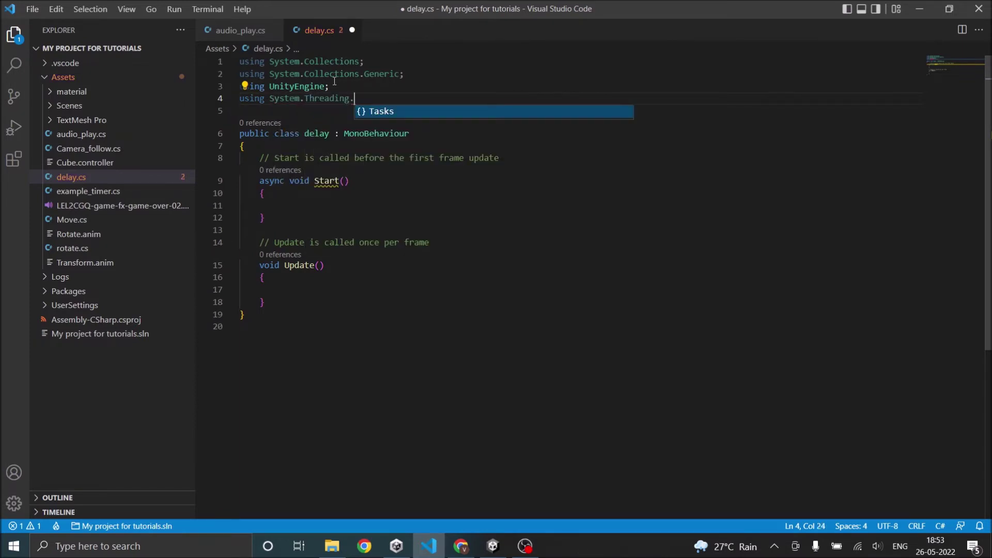
{"action": "key", "text": "Return"}
{"action": "type", "text": ";"}
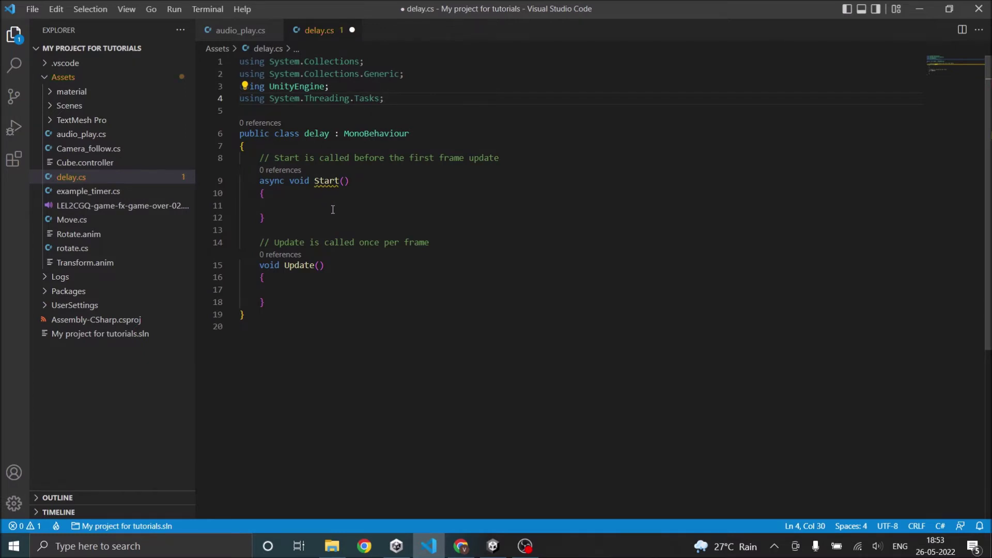
{"action": "key", "text": "ctrl+s"}
Add 'await Task.Delay(3000);' as the first line inside Start
{"action": "left_click", "coordinate": [274, 197]}
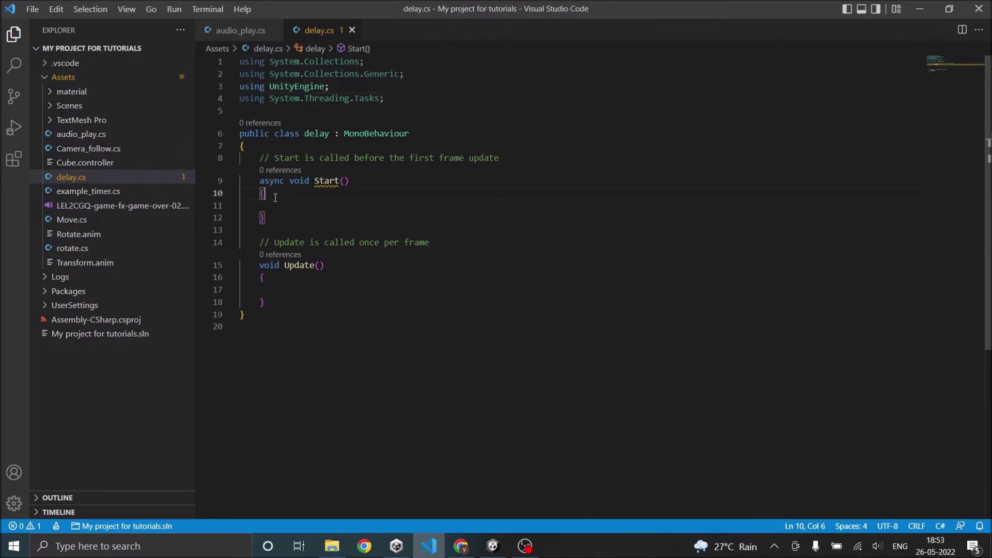
{"action": "key", "text": "Return"}
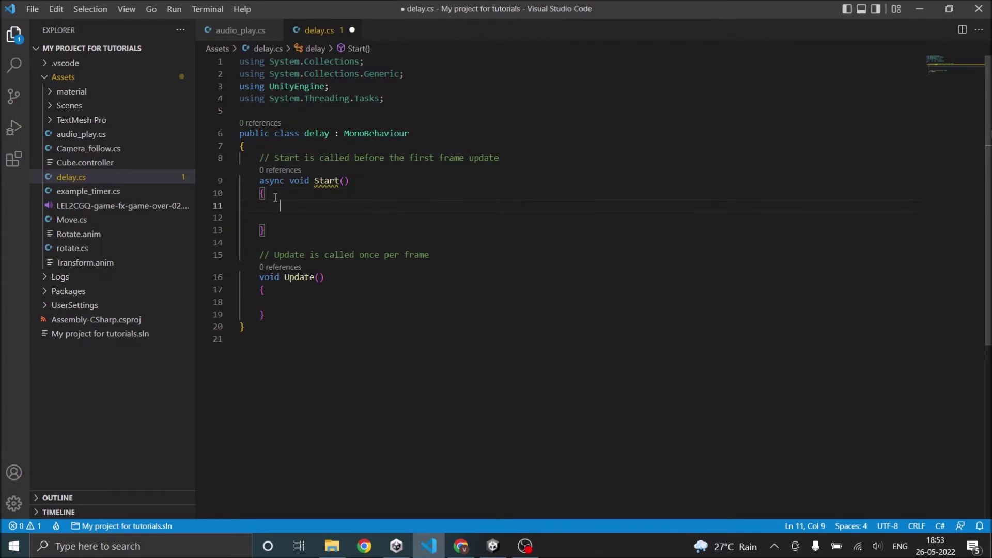
{"action": "type", "text": "await"}
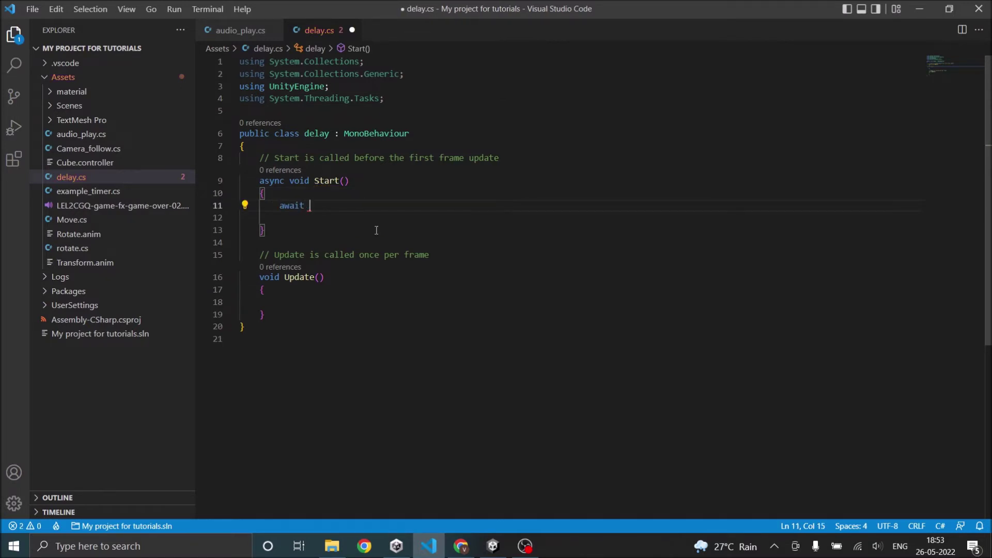
{"action": "type", "text": " Task"}
{"action": "type", "text": ".De"}
{"action": "key", "text": "Tab"}
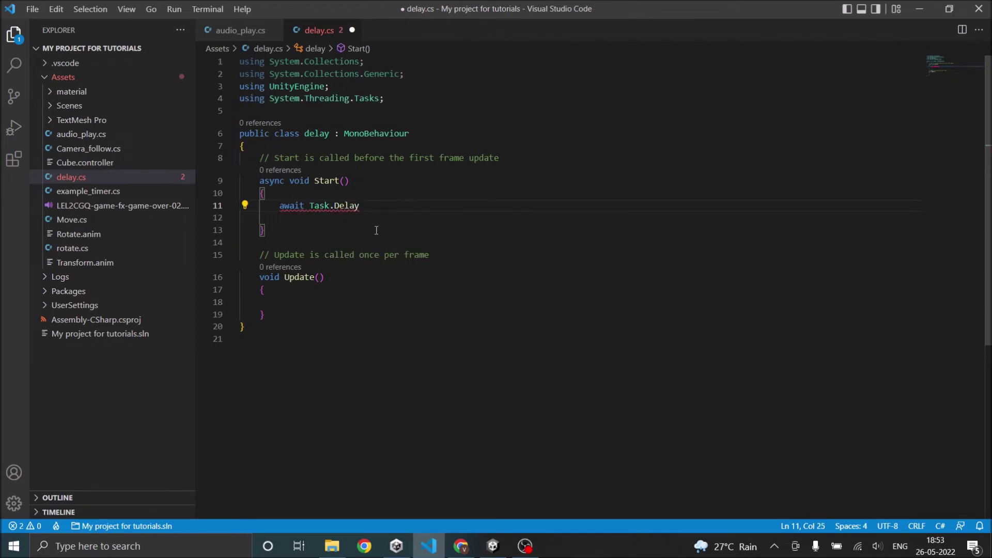
{"action": "type", "text": "("}
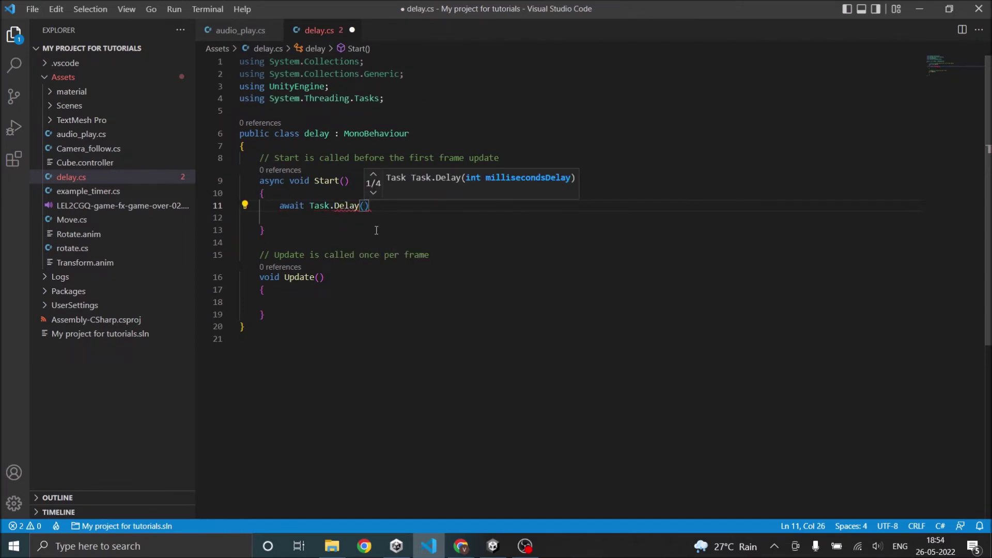
{"action": "type", "text": "1"}
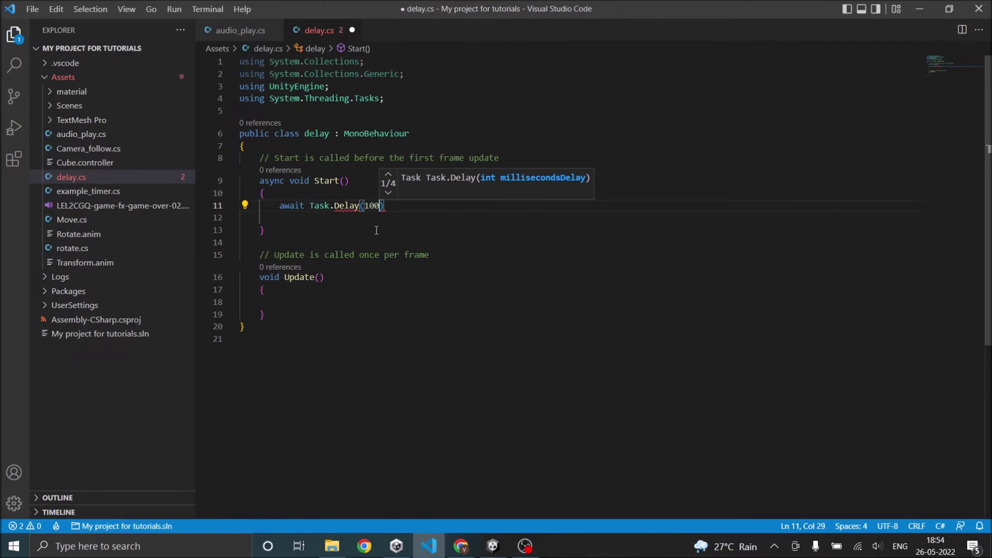
{"action": "key", "text": "BackSpace"}
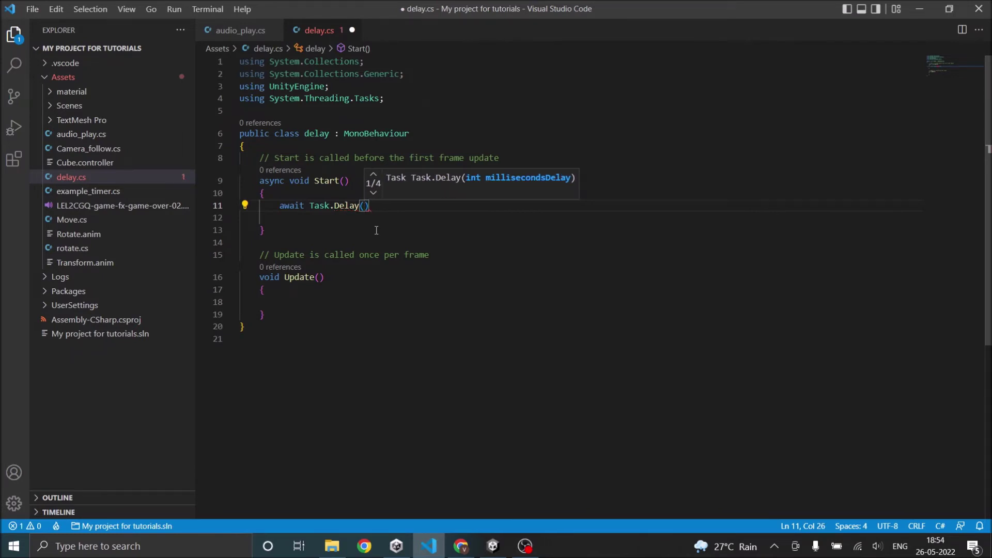
{"action": "type", "text": "3000)"}
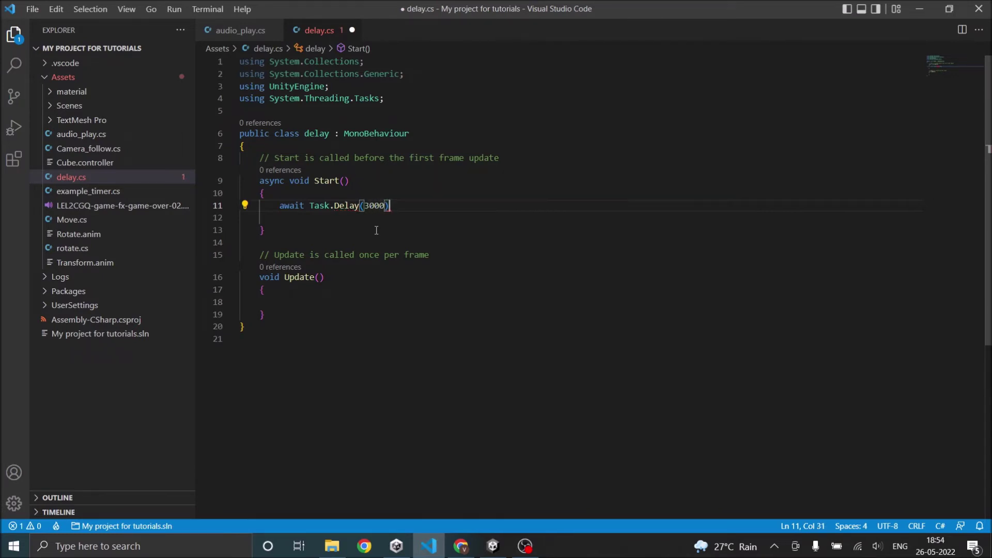
{"action": "type", "text": ";"}
{"action": "key", "text": "Return"}
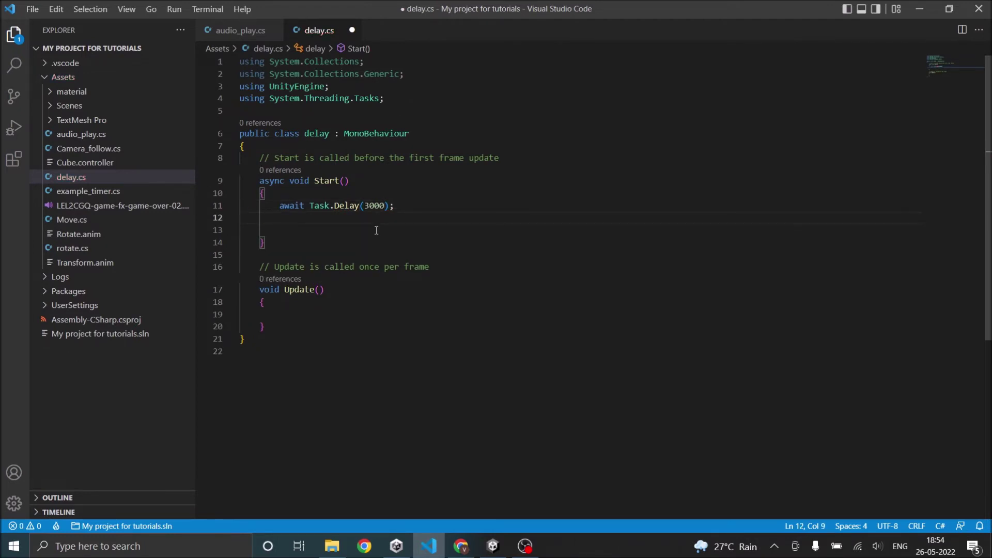
{"action": "type", "text": "Debu"}
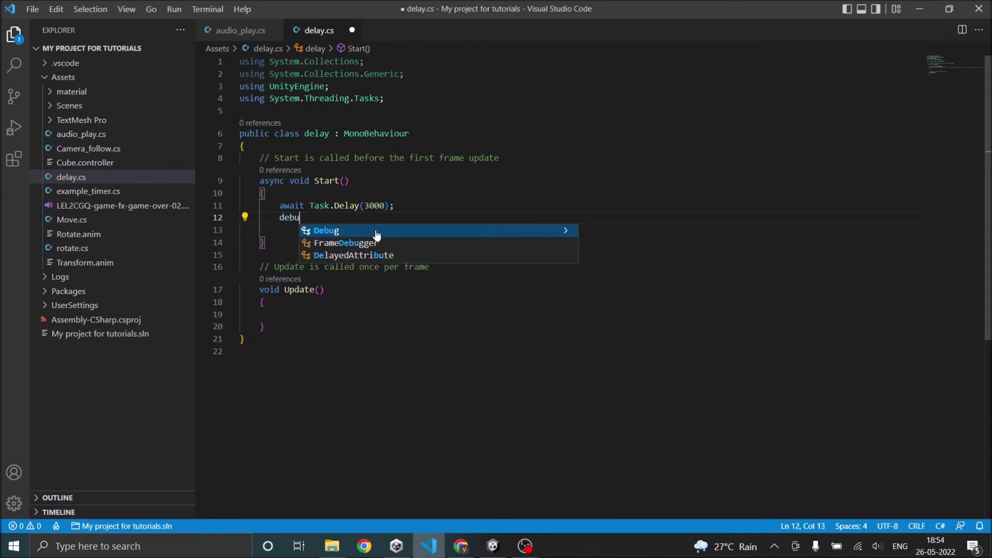
{"action": "type", "text": "g.Log"}
Add Debug.Log("Printed after 3 seconds"); after the delay and save delay.cs
{"action": "key", "text": "Escape"}
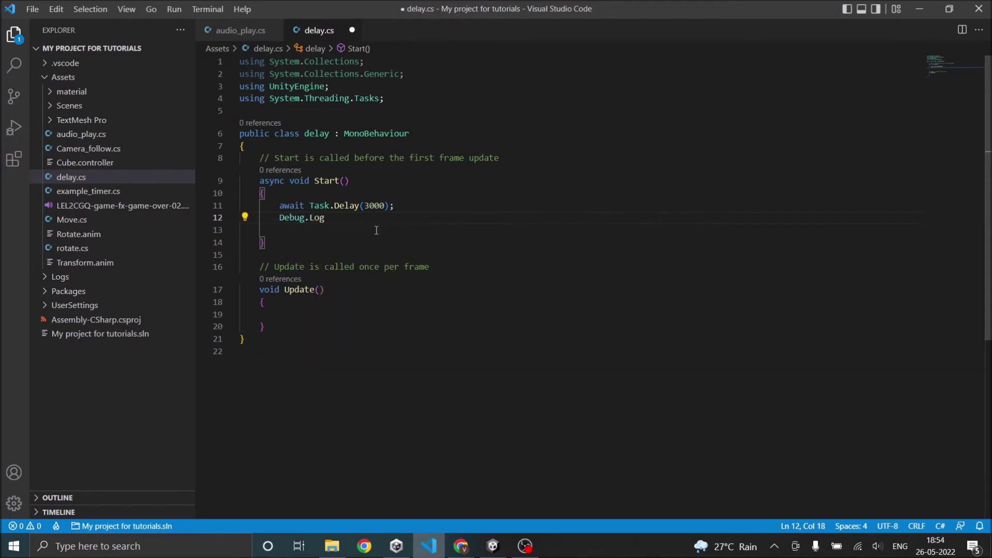
{"action": "type", "text": "(\""}
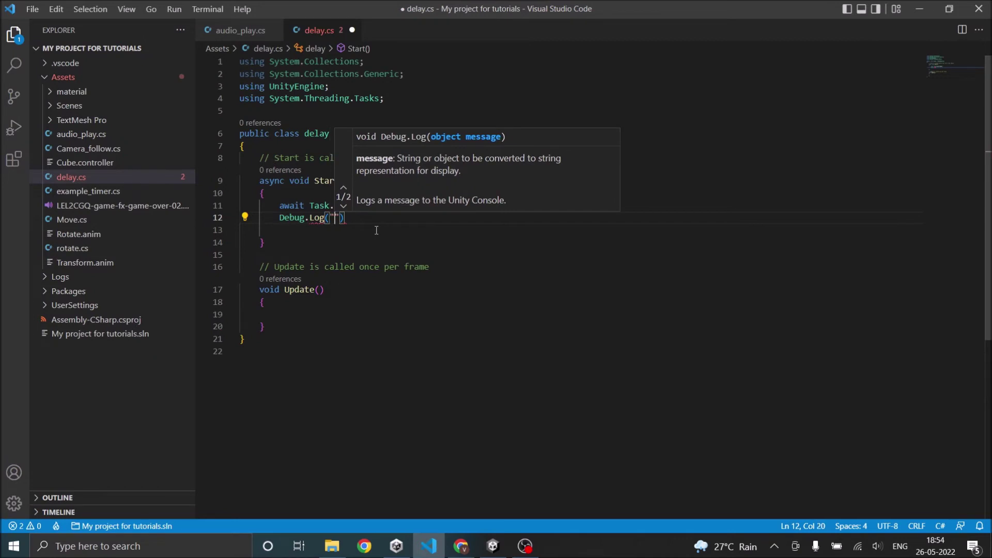
{"action": "type", "text": "Printed a"}
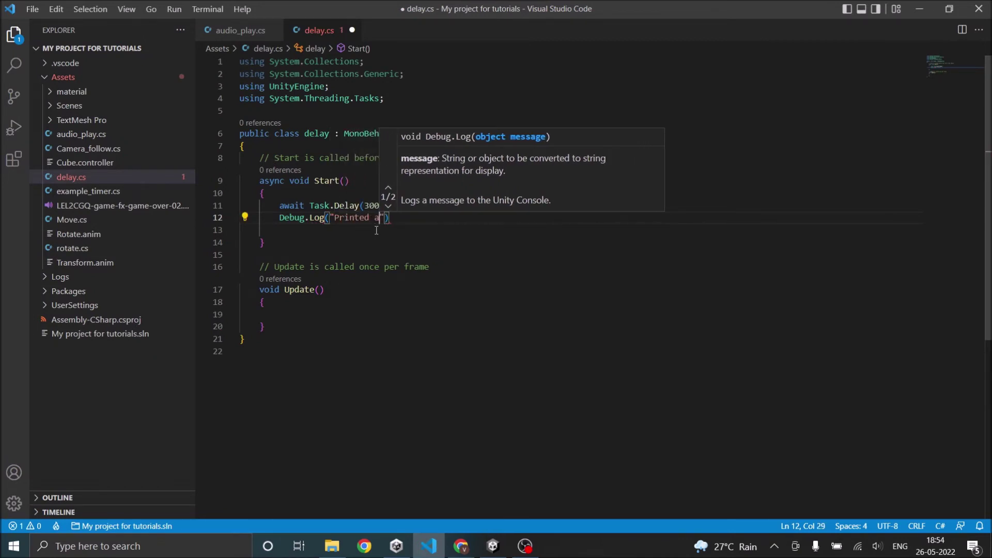
{"action": "type", "text": "fter 3"}
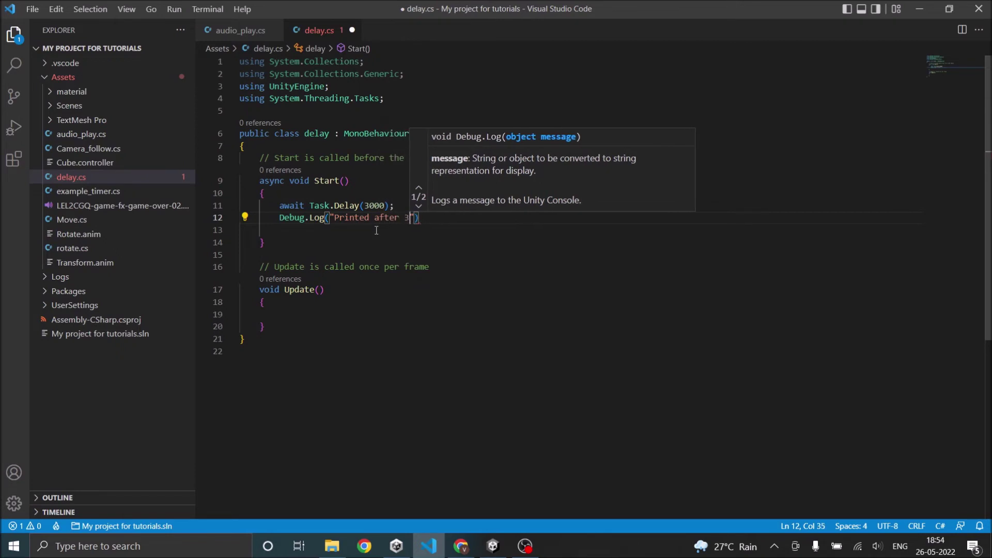
{"action": "type", "text": " seconds"}
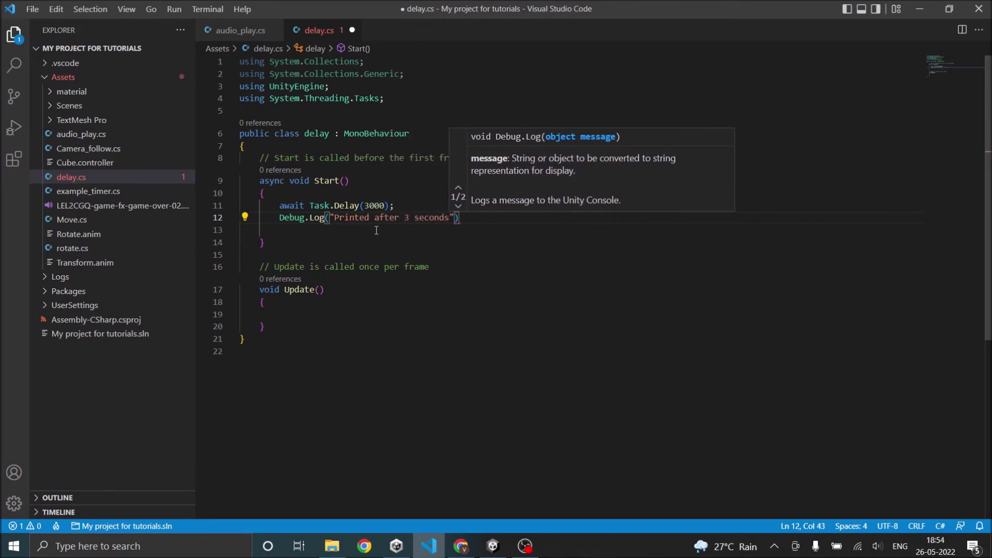
{"action": "type", "text": "\");"}
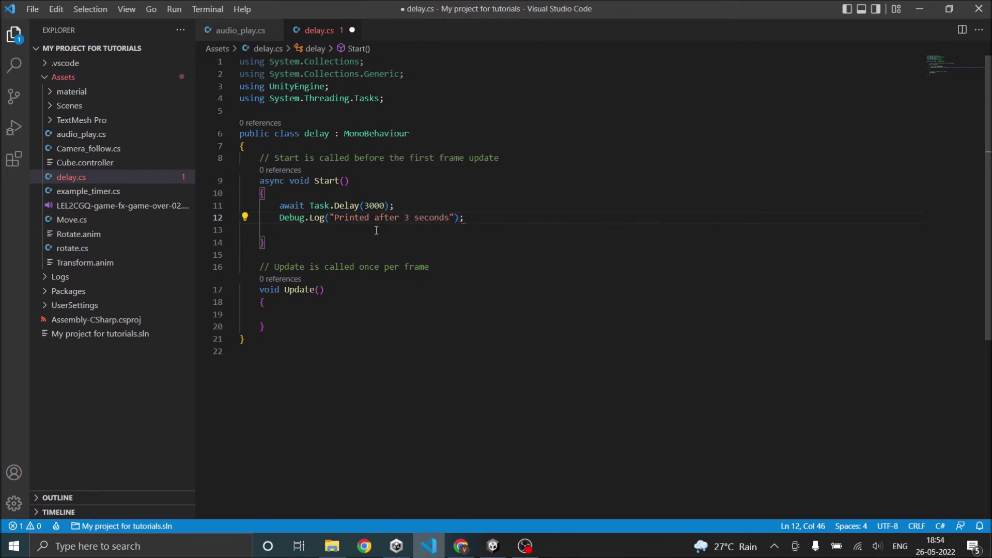
{"action": "key", "text": "ctrl+s"}
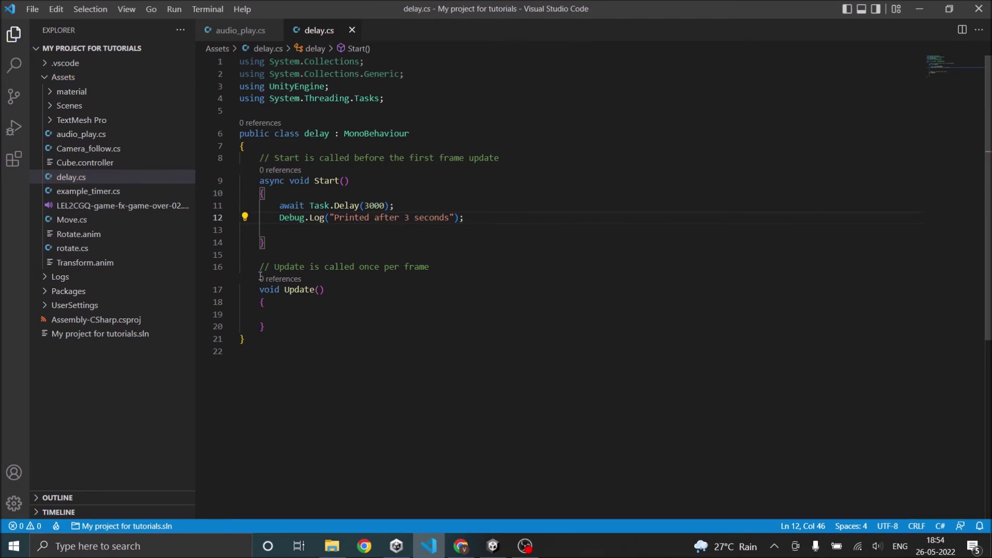
Delete the unused Update method and its comment, then save delay.cs
{"action": "left_click_drag", "start_coordinate": [259, 267], "coordinate": [265, 326]}
{"action": "key", "text": "BackSpace"}
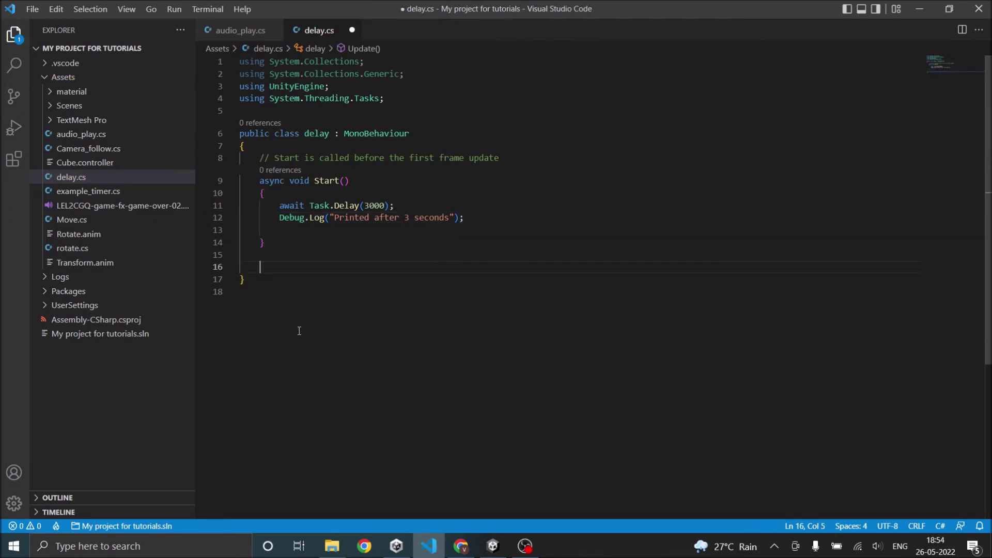
{"action": "left_click", "coordinate": [278, 242]}
{"action": "key", "text": "ctrl+s"}
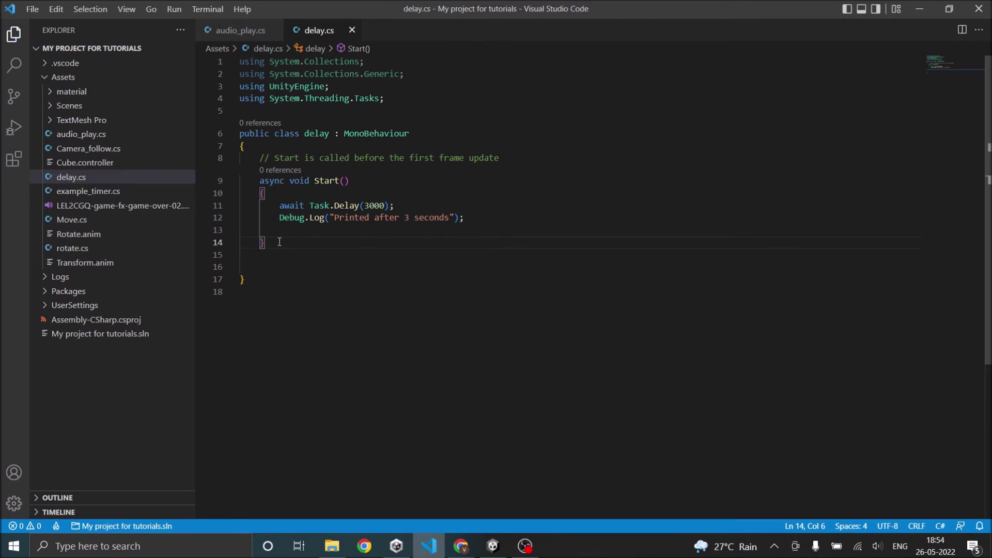
Remove the two System.Collections imports, save, and switch to the Unity editor
{"action": "left_click_drag", "start_coordinate": [404, 73], "coordinate": [239, 61]}
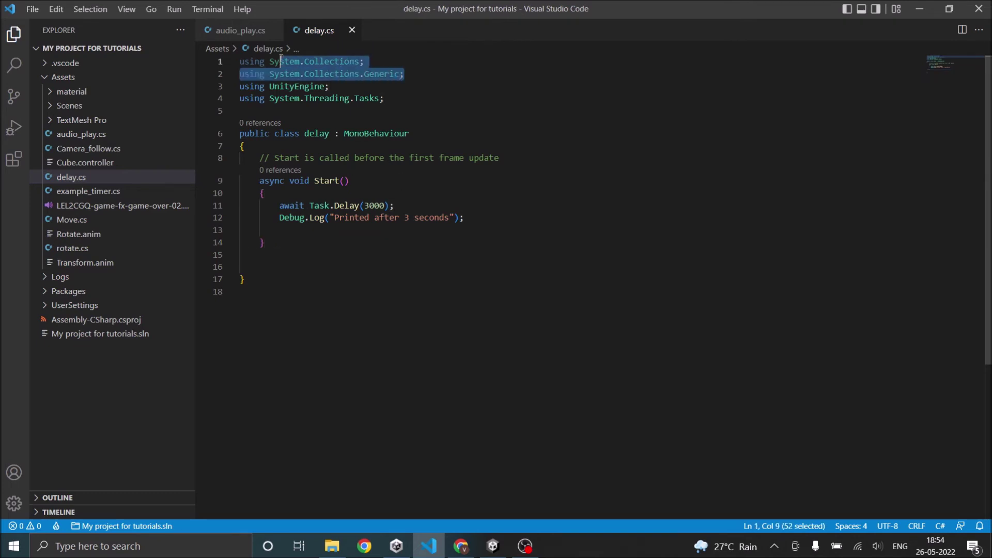
{"action": "key", "text": "BackSpace"}
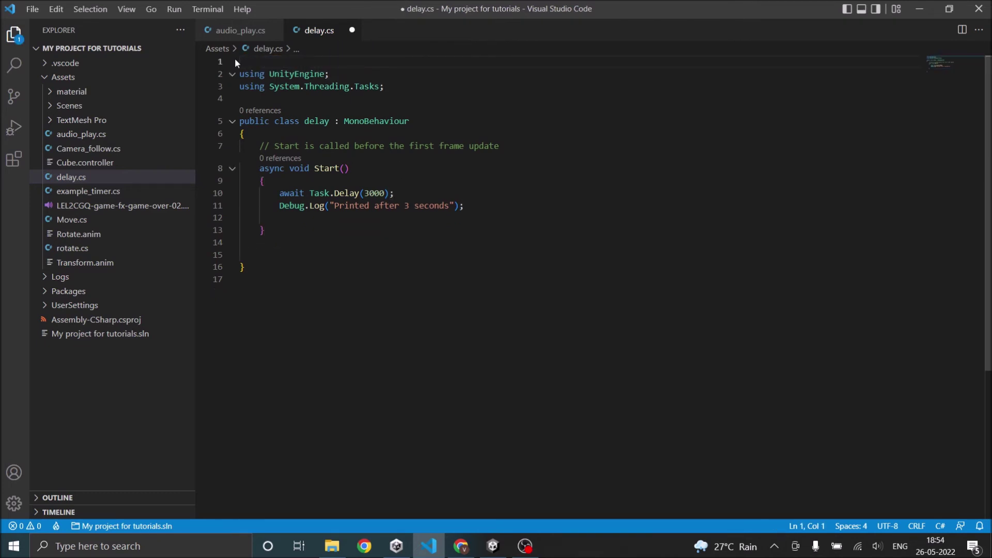
{"action": "key", "text": "ctrl+s"}
{"action": "left_click", "coordinate": [547, 193]}
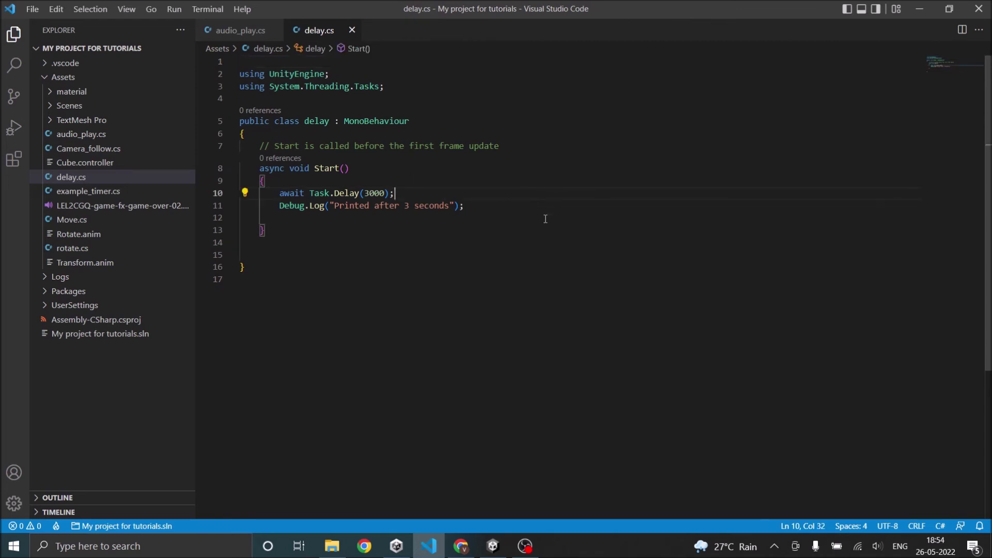
{"action": "key", "text": "alt+Tab"}
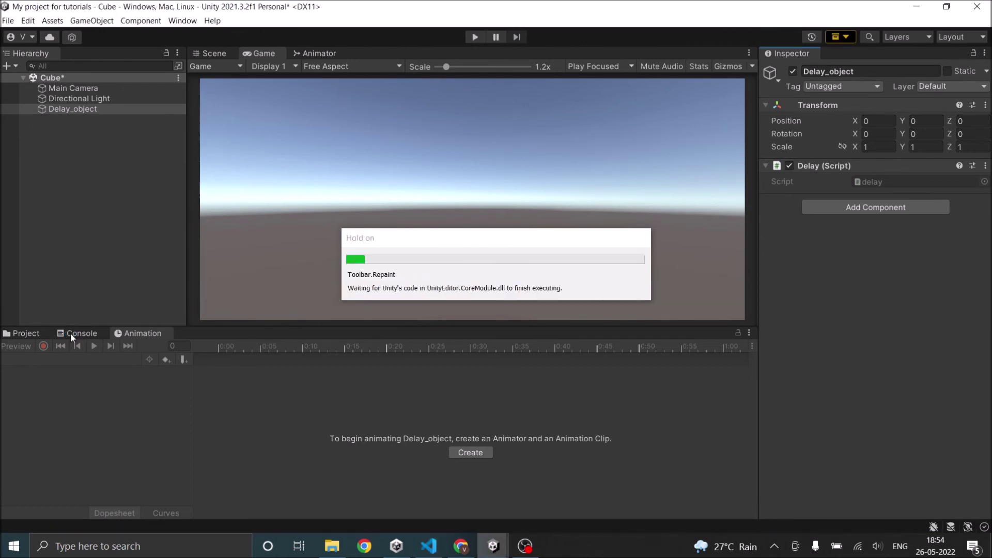
Play the scene to log 'Printed after 3 seconds' in the Console, then return to VS Code
{"action": "left_click", "coordinate": [71, 332]}
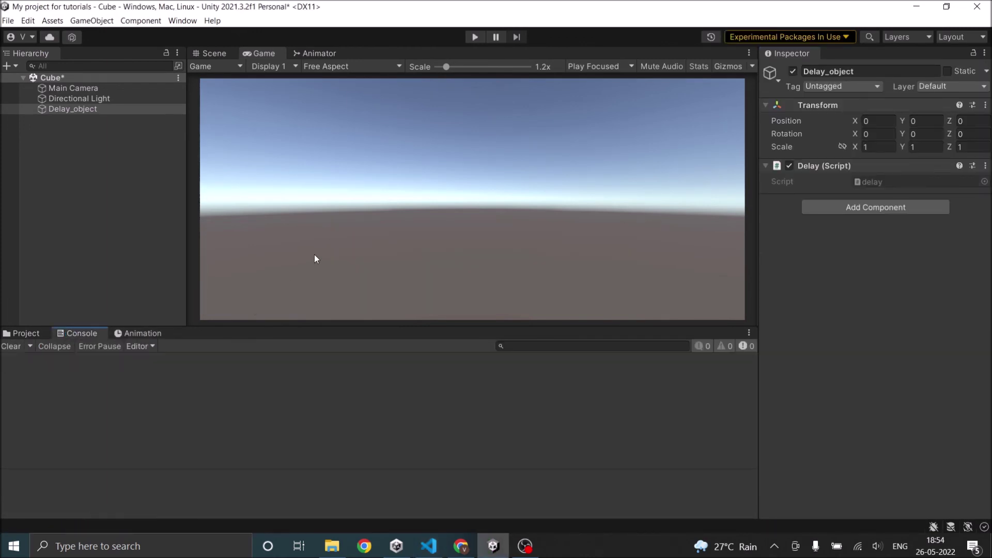
{"action": "left_click", "coordinate": [474, 36]}
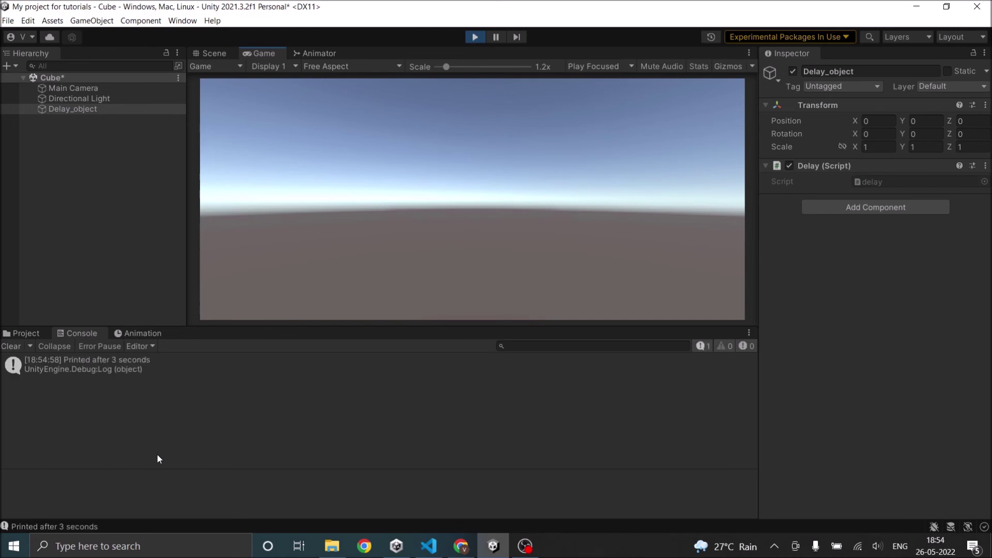
{"action": "left_click", "coordinate": [475, 37]}
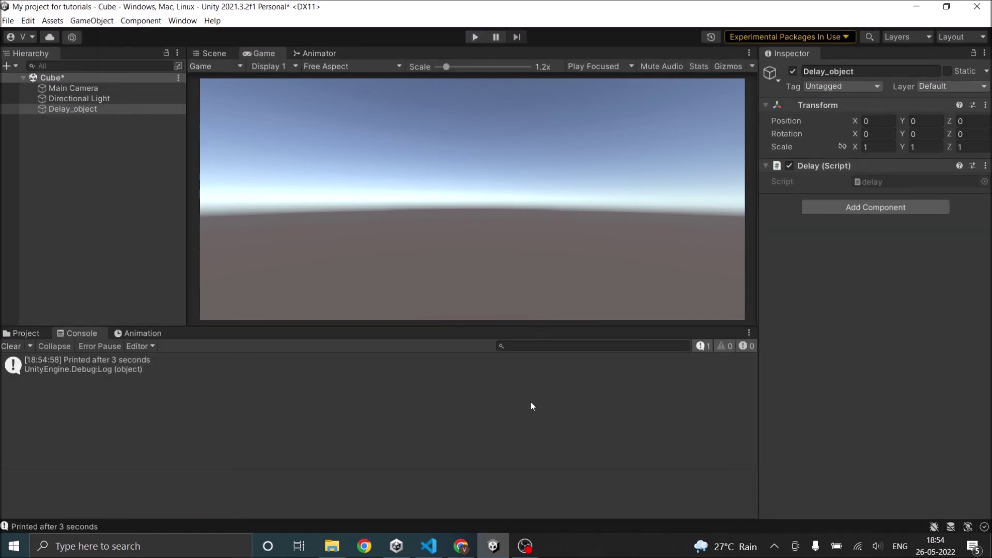
{"action": "left_click", "coordinate": [427, 548]}
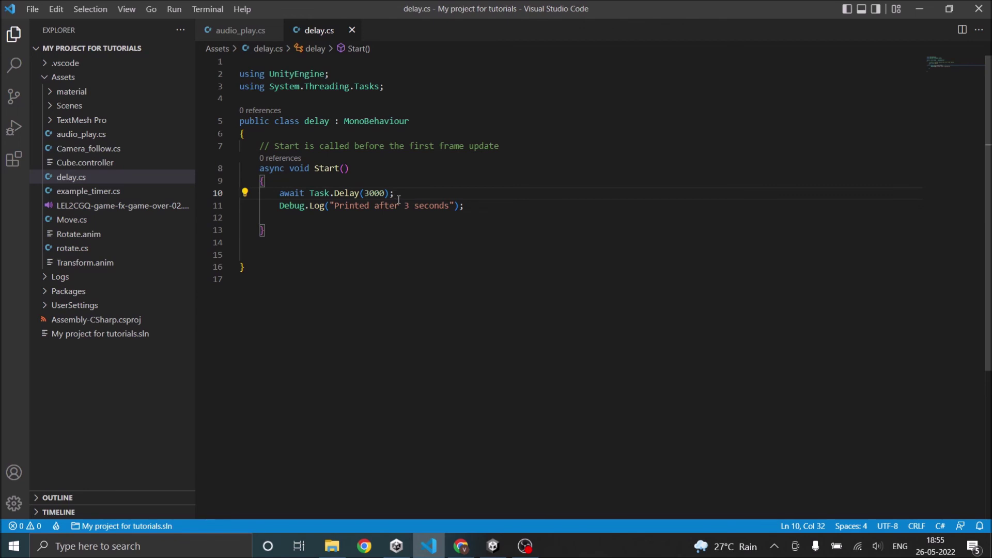
{"action": "left_click", "coordinate": [280, 225]}
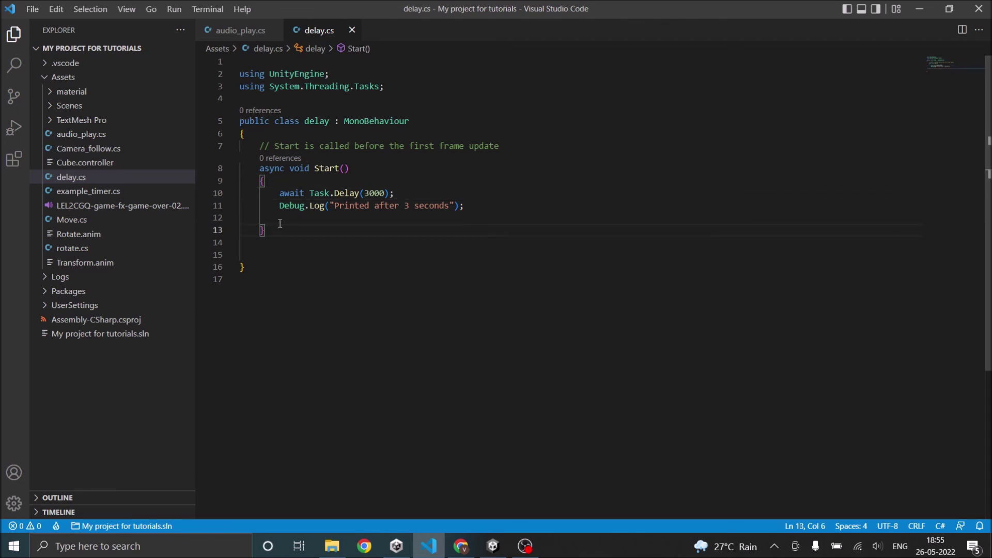